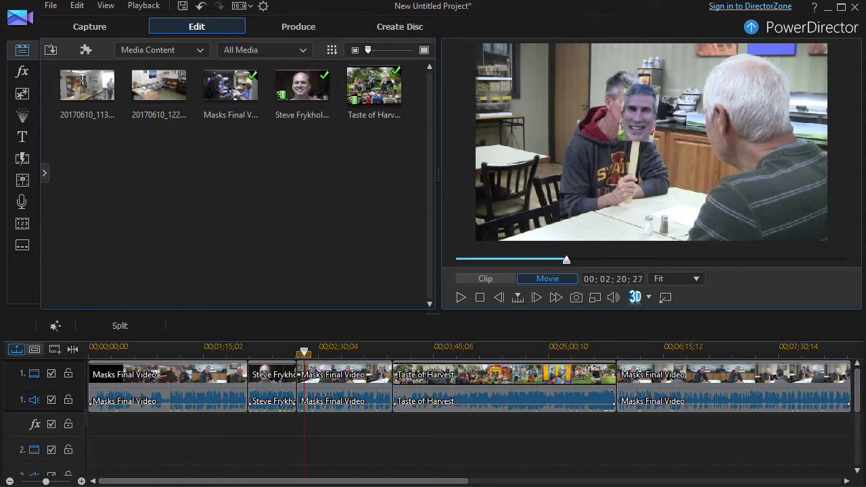
- Add a timeline marker at 00;00;15;13 noted 'Intro fades in here', then put photo 20170610_122345.jpg on track 2
click(349, 394)
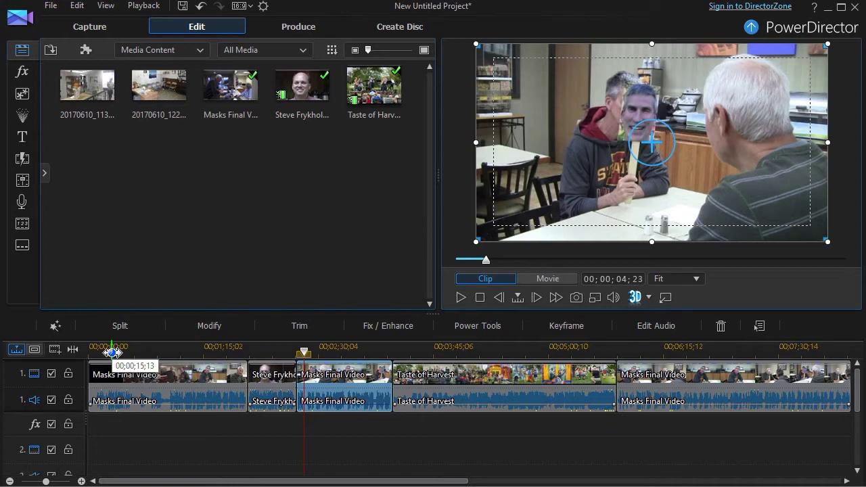
right_click(112, 352)
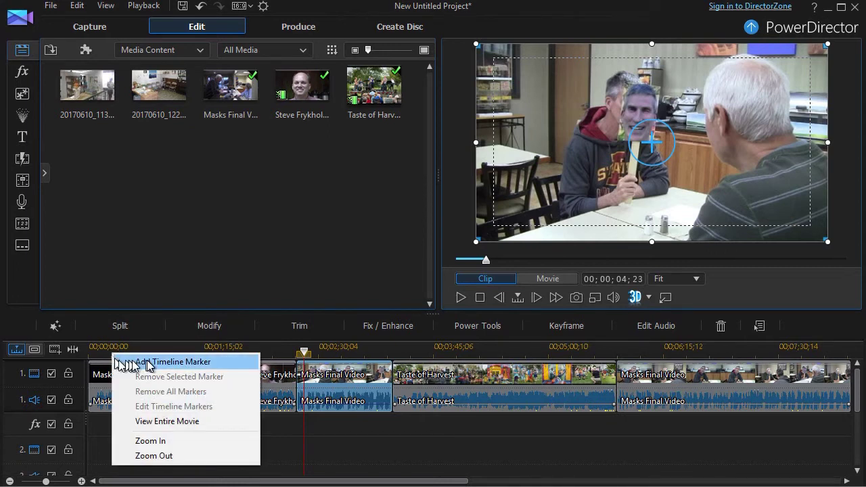
click(223, 367)
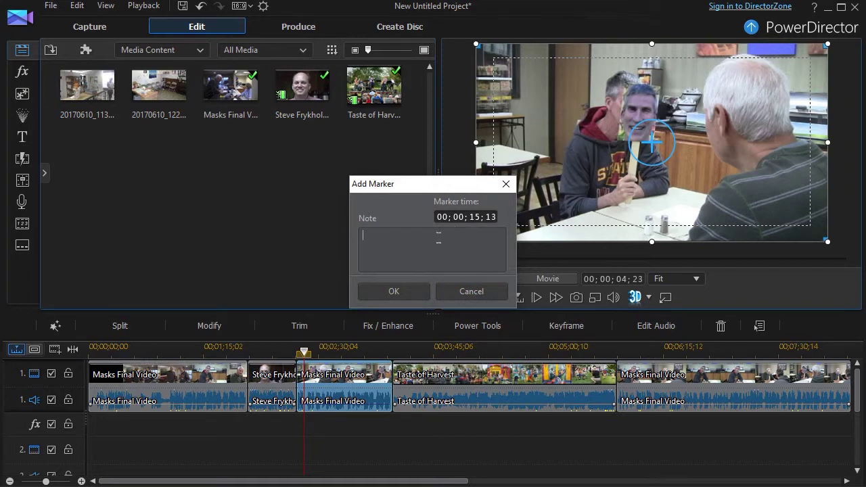
click(439, 239)
text(Intro fades in here)
click(396, 292)
mouse_move(113, 363)
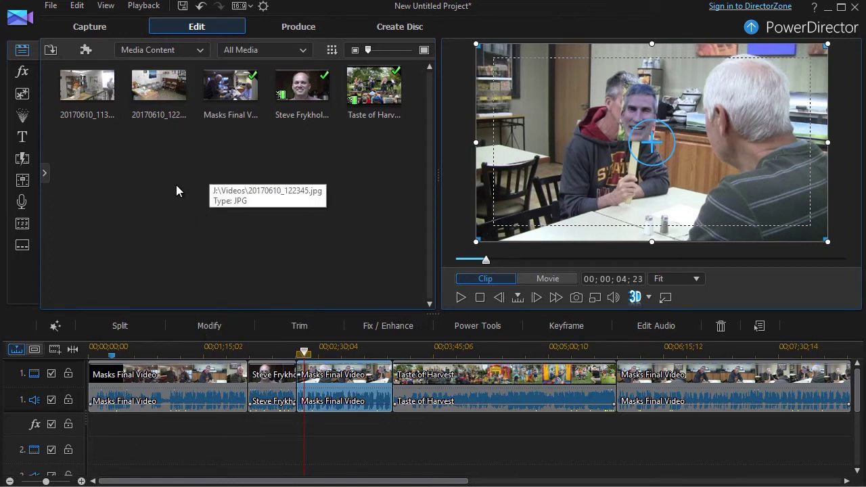
drag(146, 94, 106, 447)
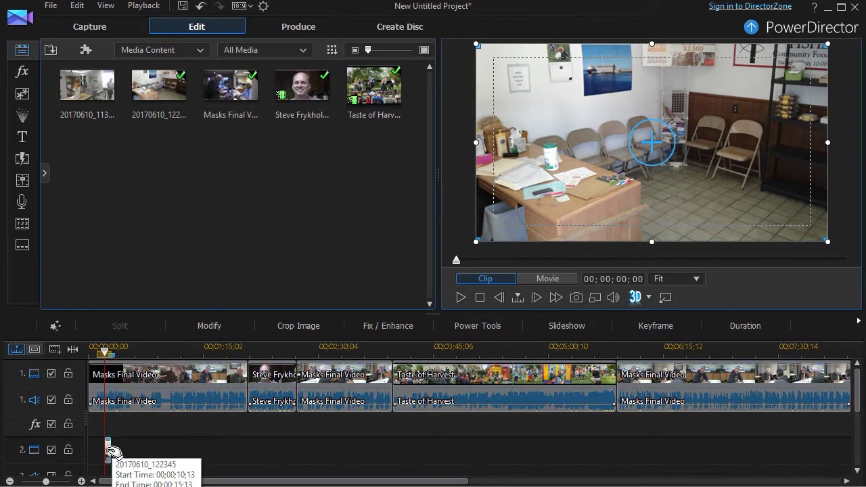
- Drag the 'Intro fades in here' marker later along the ruler to about 00;00;33;03
click(107, 352)
click(219, 369)
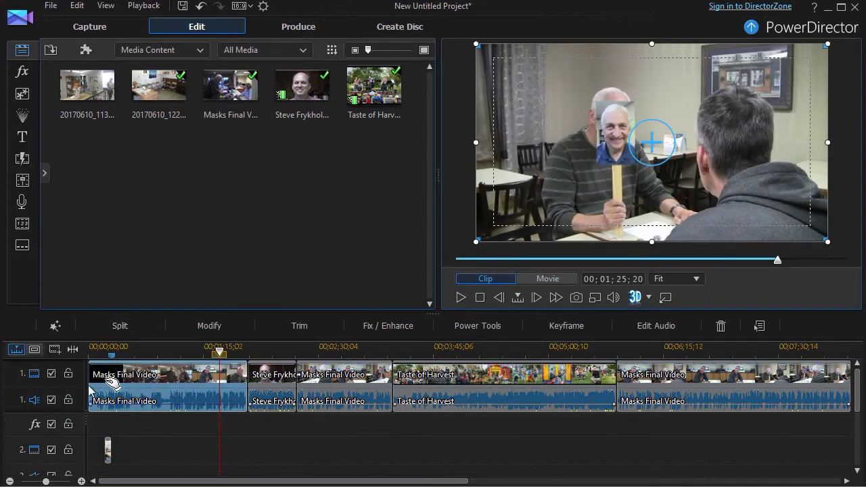
click(112, 362)
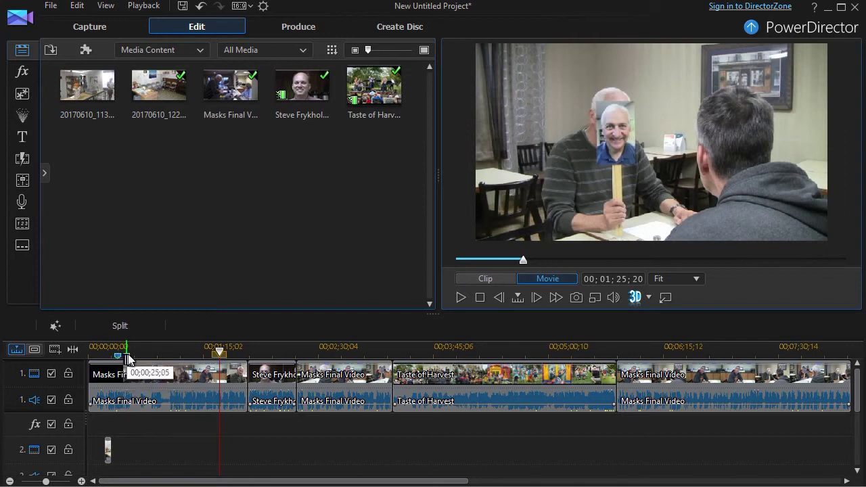
drag(133, 359, 138, 358)
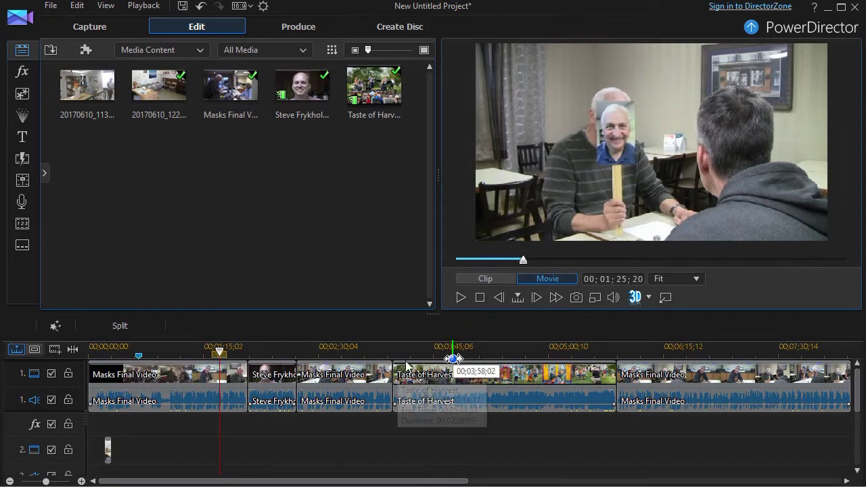
click(327, 353)
- Add a timeline marker at 00;02;35;14 with the note 'Raise sound'
drag(332, 352, 327, 352)
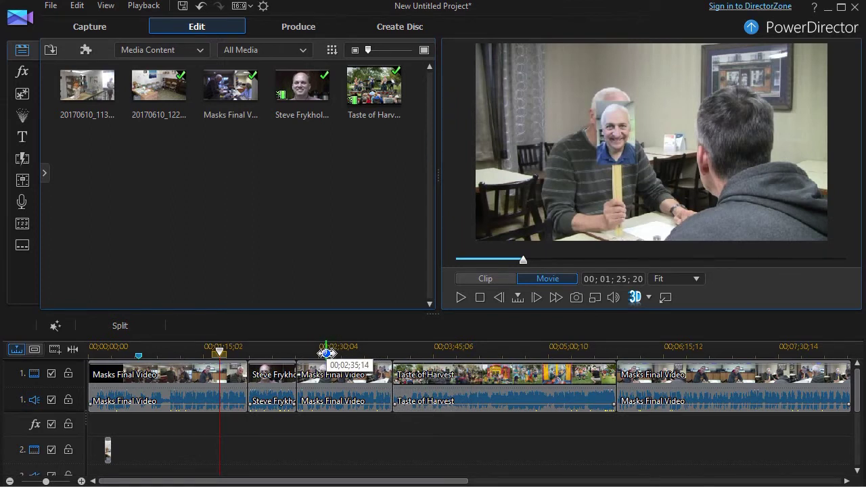
right_click(327, 353)
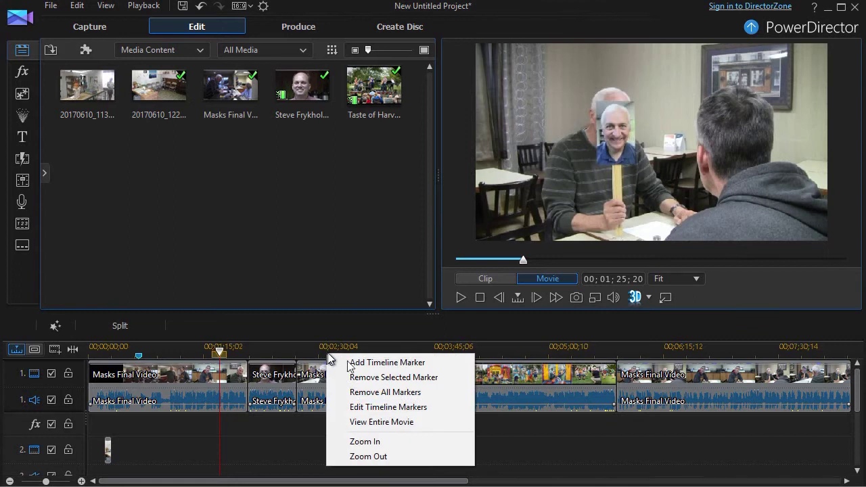
click(377, 360)
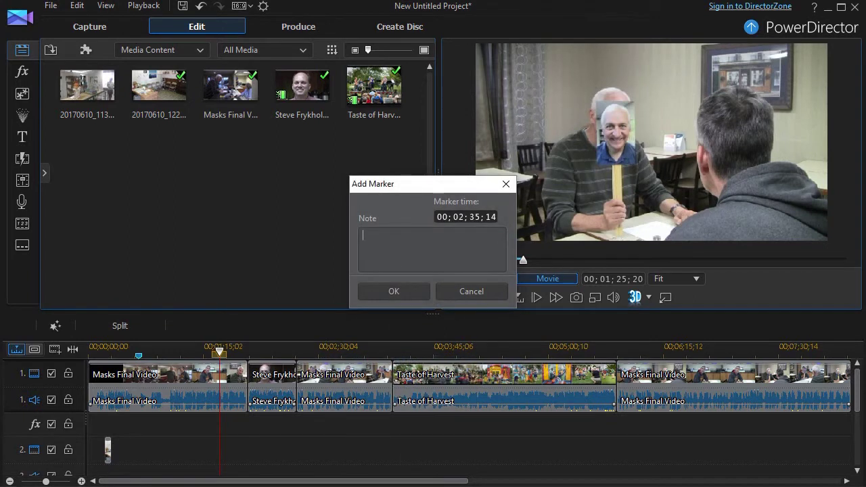
text(Raise sound)
click(410, 292)
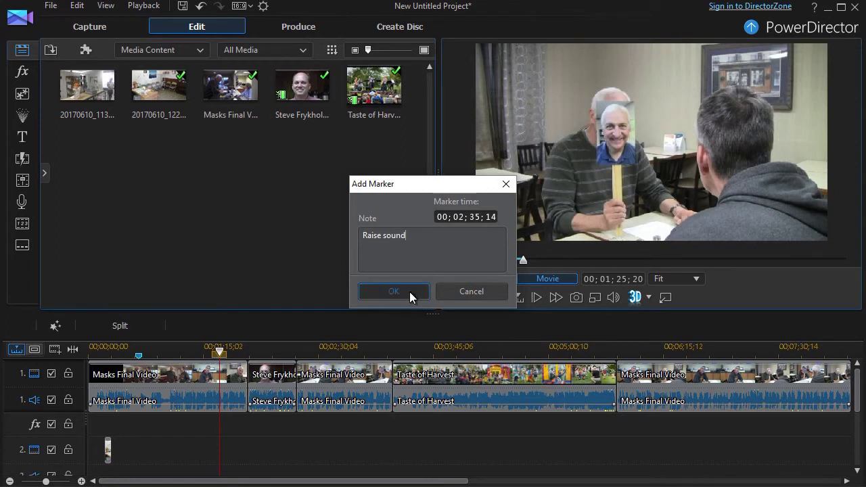
- Add a timeline marker at 00;04;11;24 noted 'Check on alternate video here Camera 3'
click(467, 350)
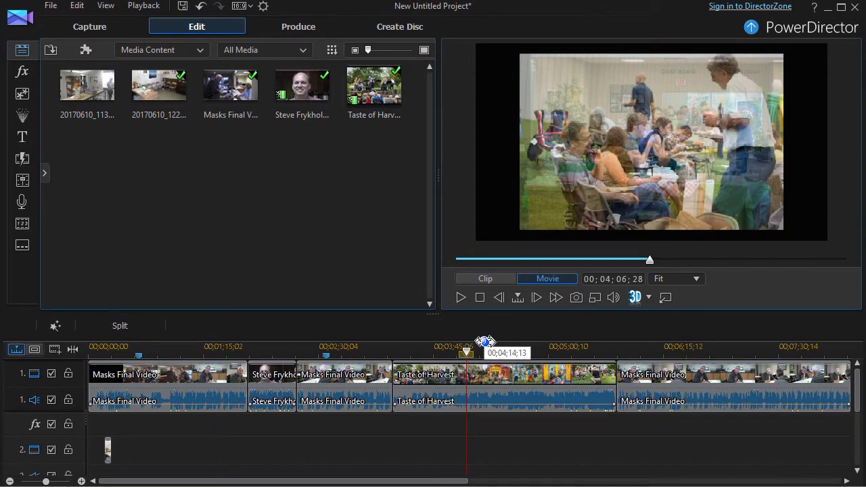
right_click(474, 352)
click(507, 362)
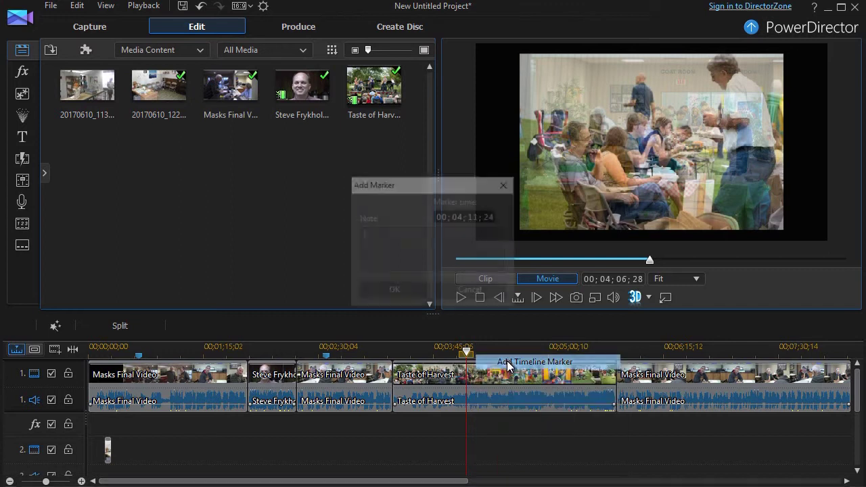
text(Ch)
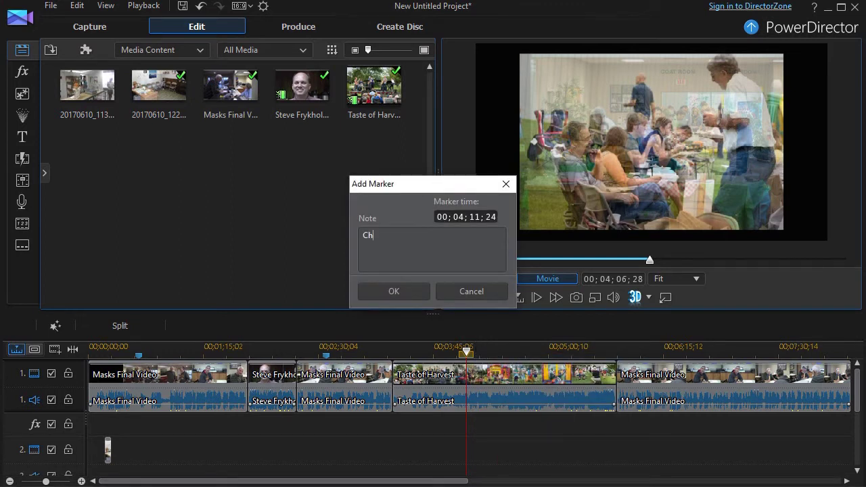
text(eck on alternati)
key(BackSpace)
text(e video here)
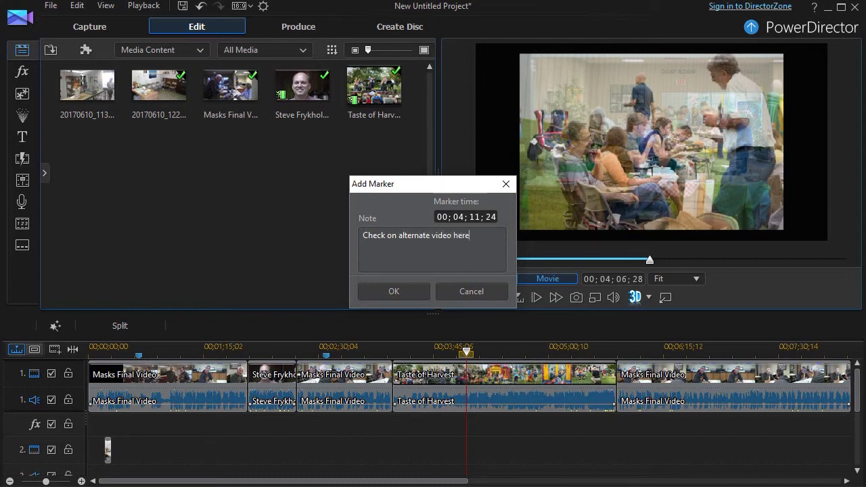
text( Camera 3)
click(406, 290)
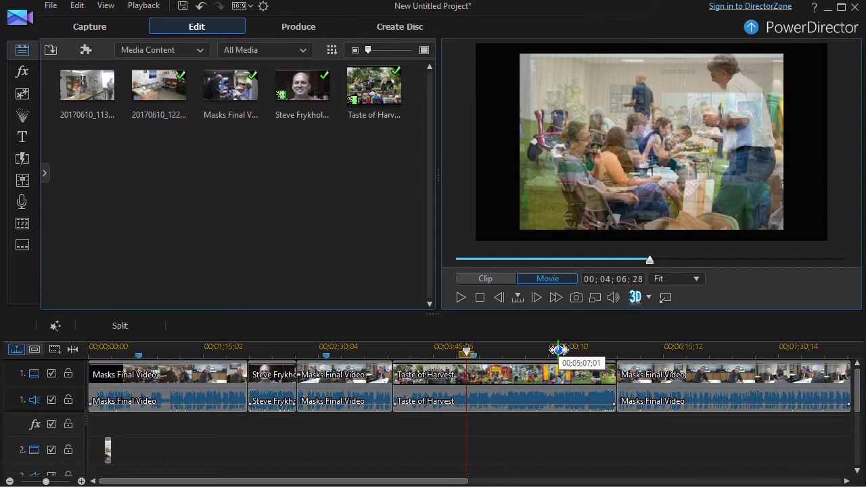
click(648, 352)
- Add a marker at 00;06;05;10 noted 'Consider particle here', then slide a marker along the ruler
right_click(649, 353)
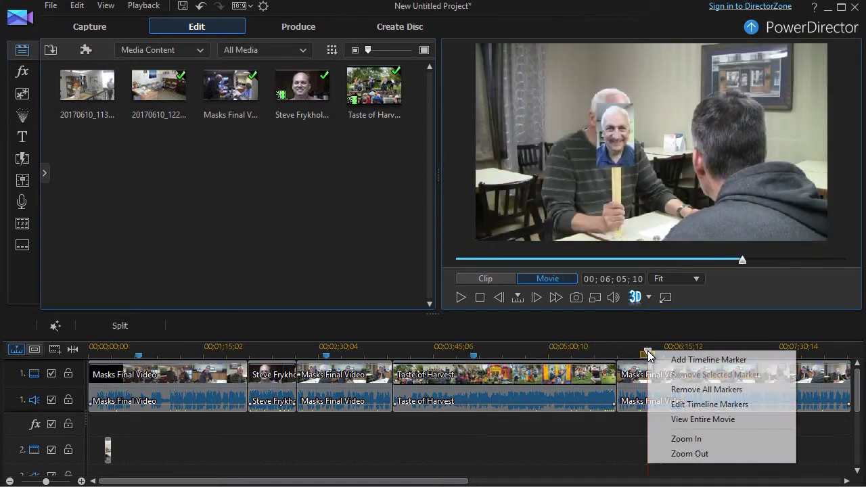
click(675, 358)
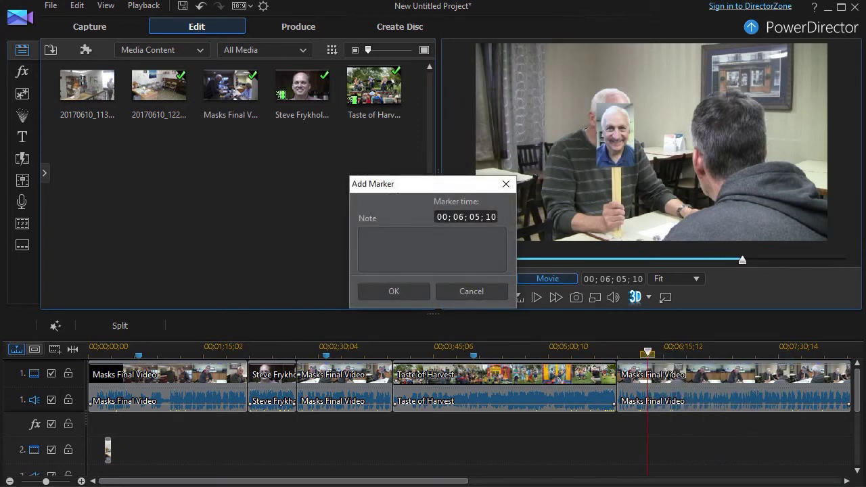
text(Consider pa)
text(rticle here)
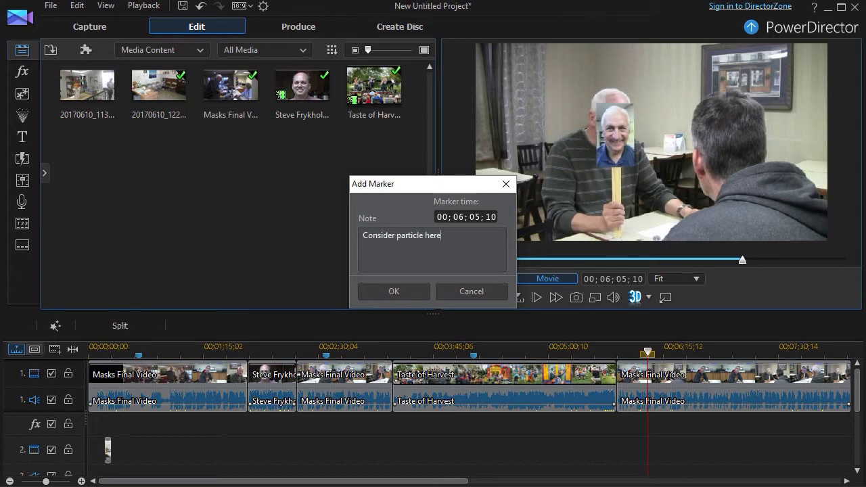
click(402, 291)
mouse_move(782, 345)
mouse_down()
mouse_move(545, 353)
mouse_move(499, 367)
mouse_move(345, 354)
mouse_move(525, 356)
mouse_up()
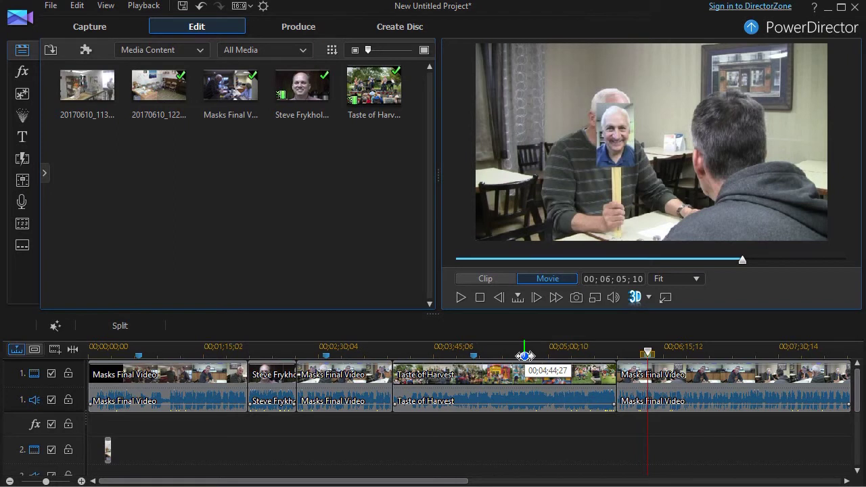
drag(525, 356, 531, 355)
- In Edit Timeline Markers, check only marker 3 and change its time to 00;04;10;24
right_click(530, 353)
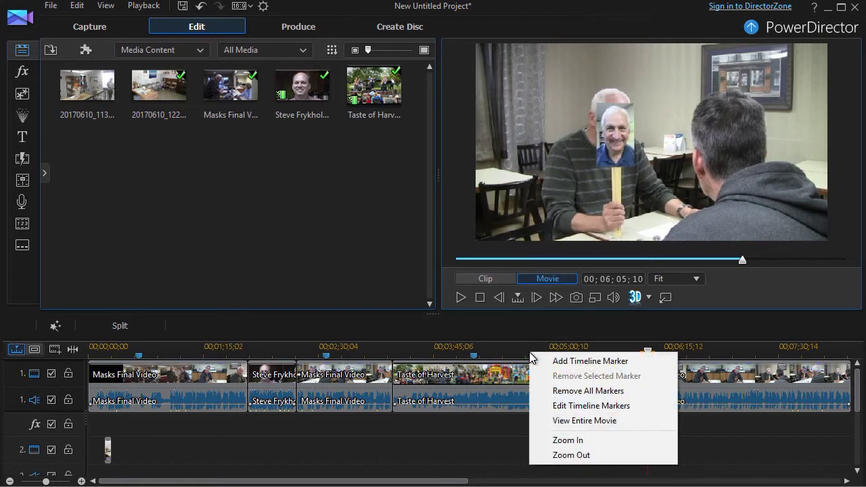
click(599, 407)
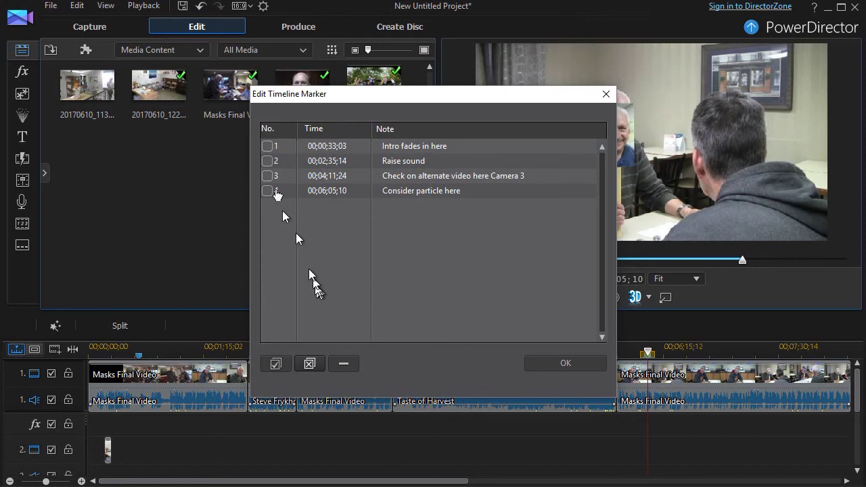
click(276, 365)
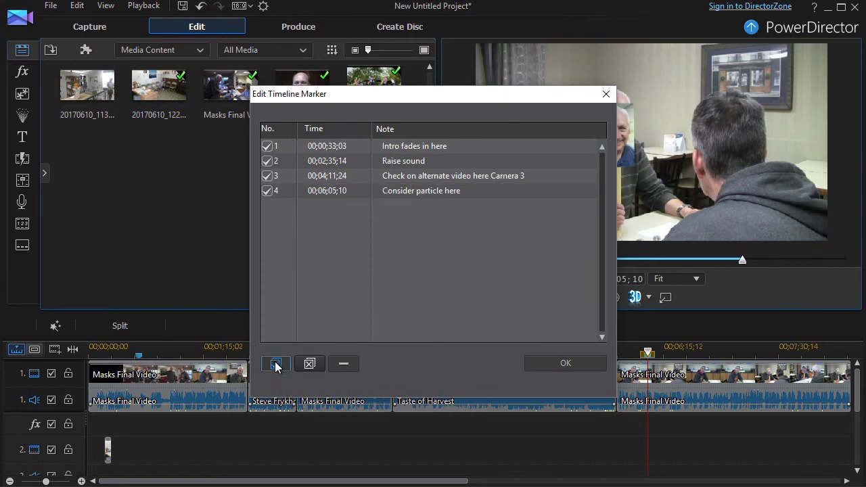
click(310, 365)
click(267, 177)
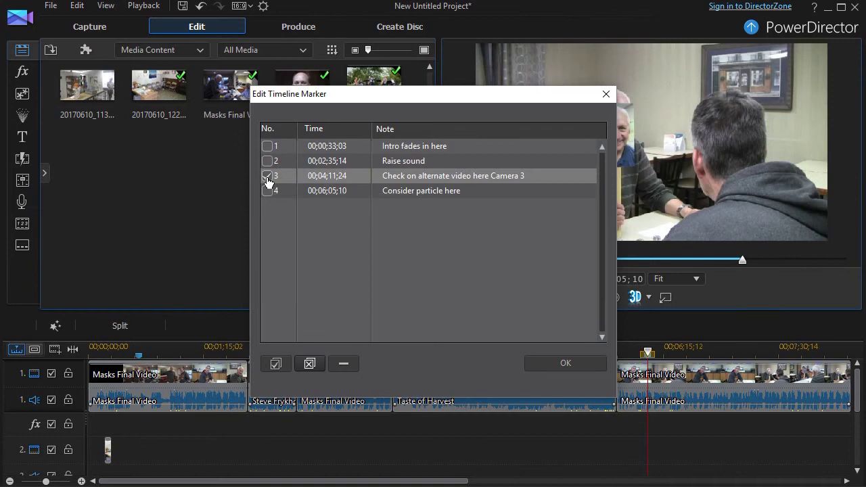
click(345, 182)
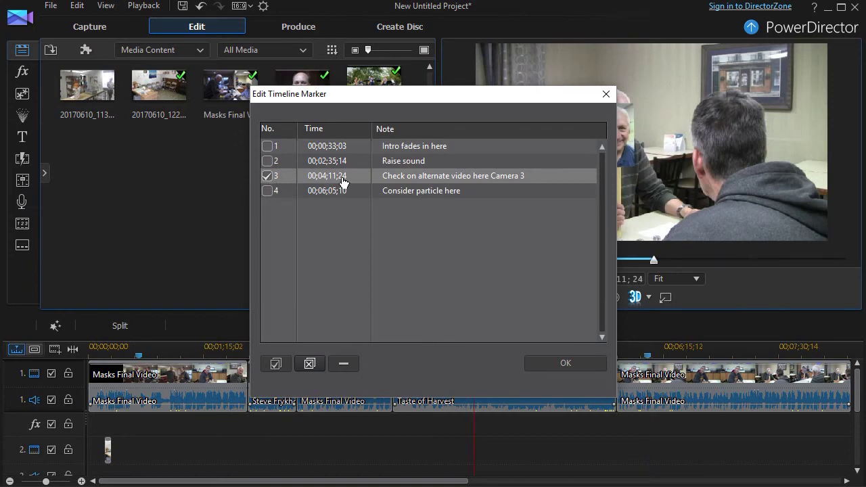
click(345, 180)
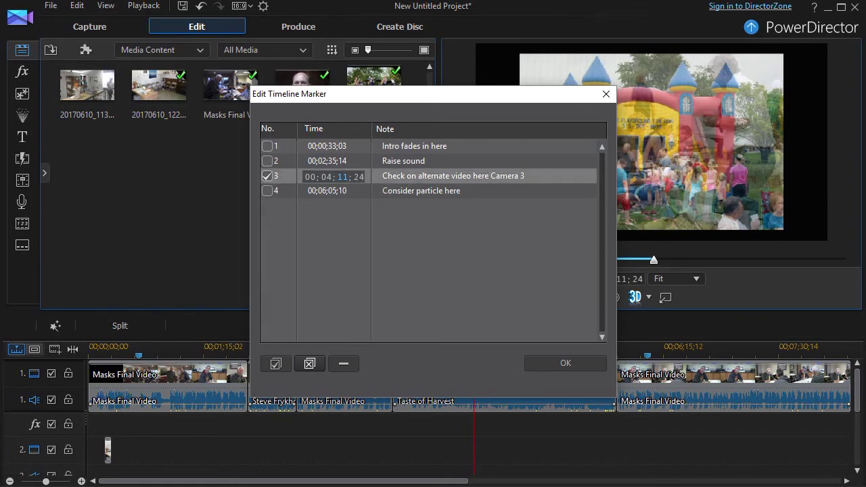
text(10)
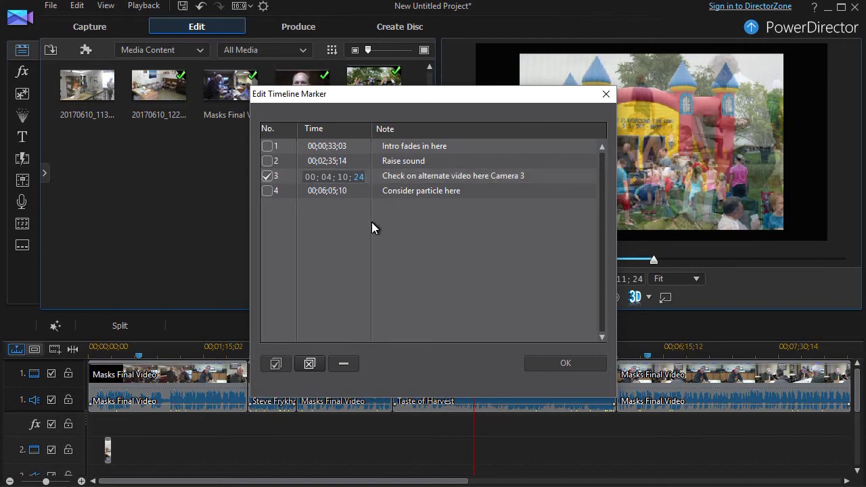
click(405, 179)
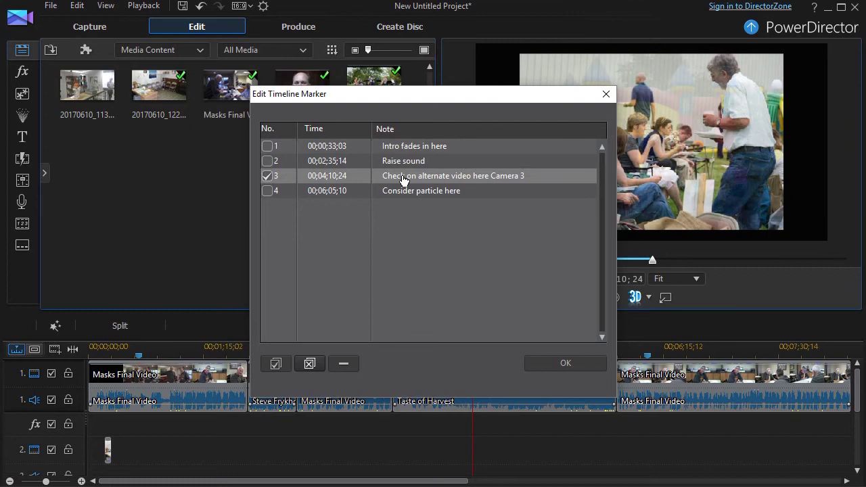
- Change marker 3's note to 'Use camera 2 here' and confirm the marker list
click(402, 175)
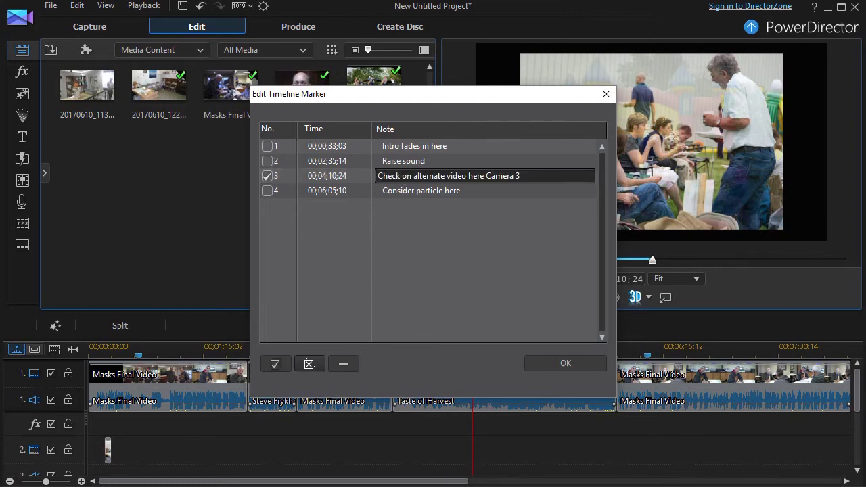
key(Delete)
key(Delete)
key(Delete)
key(Delete)
key(Delete)
key(Delete)
key(Delete)
key(Delete)
key(Delete)
key(Delete)
key(Delete)
key(Delete)
key(Delete)
key(Delete)
key(Delete)
key(Delete)
key(Delete)
key(Delete)
key(Delete)
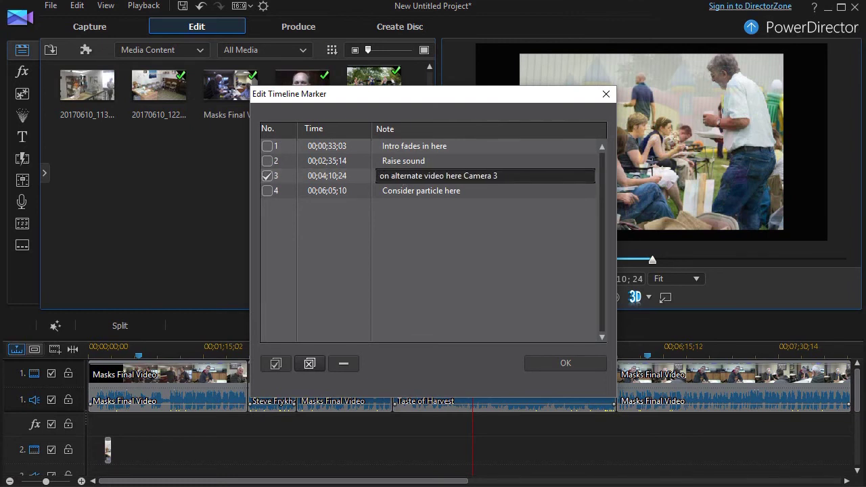
key(Delete)
key(Delete)
key(Delete)
key(Delete)
key(Delete)
key(Delete)
key(Delete)
key(Delete)
key(Delete)
key(Delete)
key(Delete)
key(Delete)
key(Delete)
key(Delete)
key(Delete)
key(Delete)
key(Delete)
key(Delete)
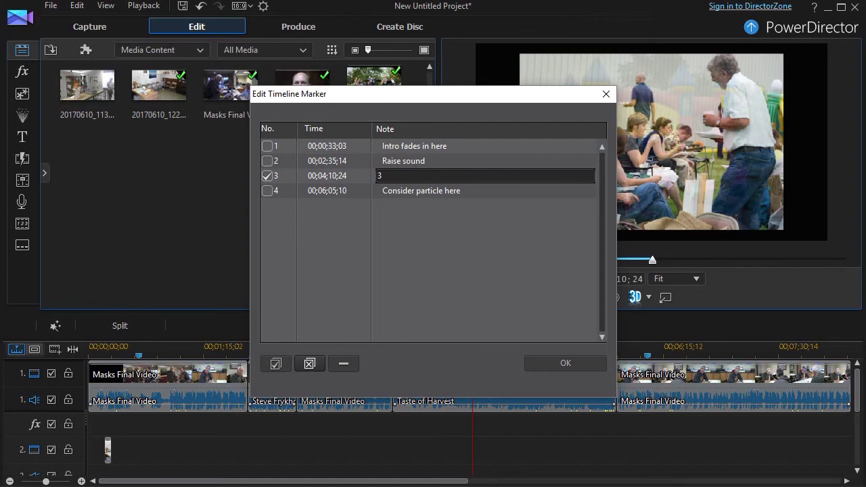
text(Used)
key(BackSpace)
text(camera 2 here)
click(422, 236)
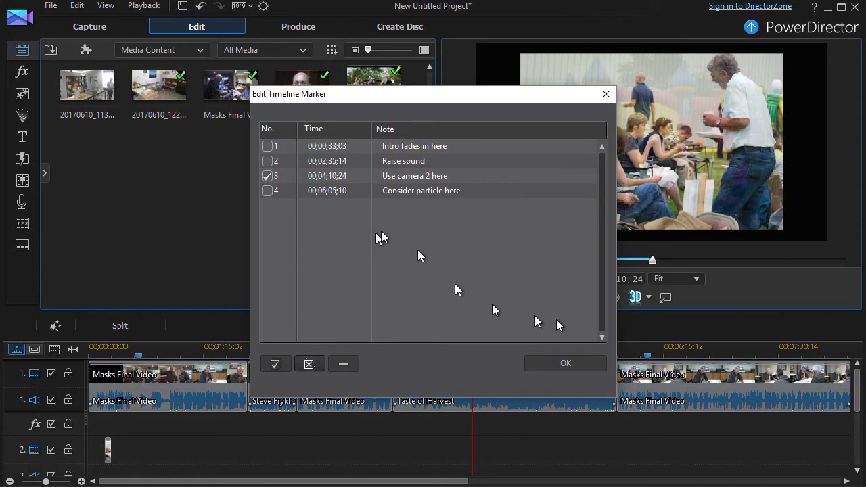
click(559, 367)
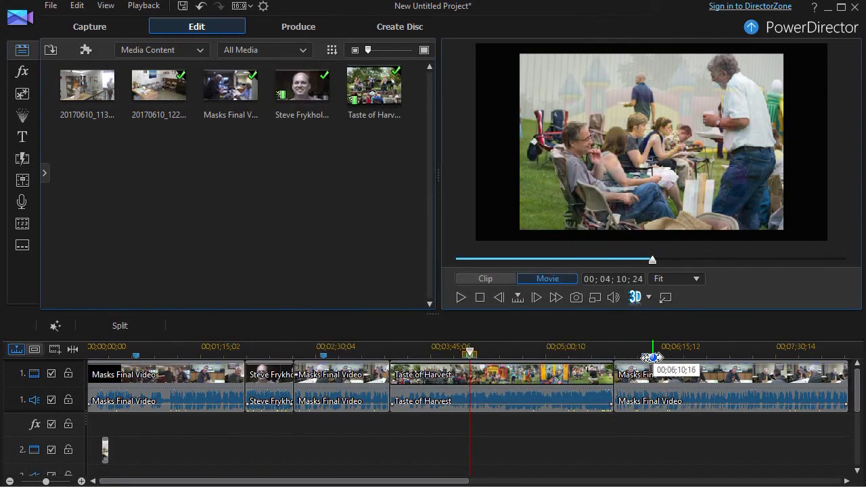
- Remove the 'Consider particle here' marker near 00;06;05 with Remove Selected Marker
right_click(648, 363)
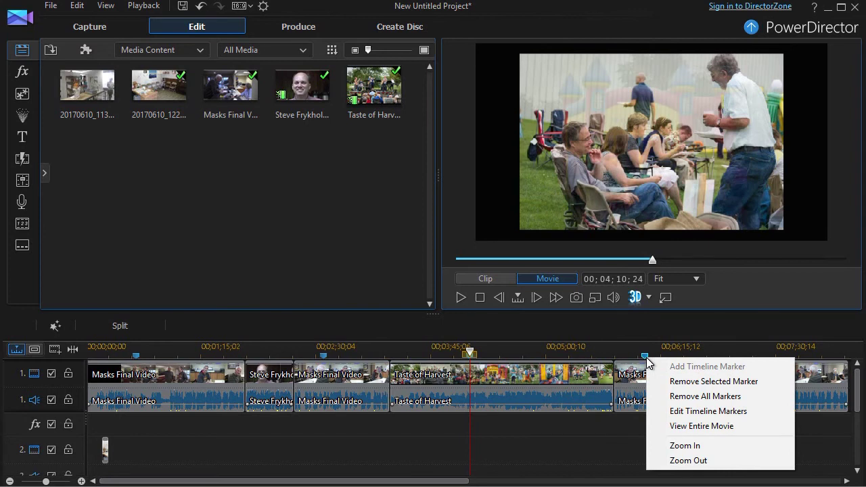
click(717, 382)
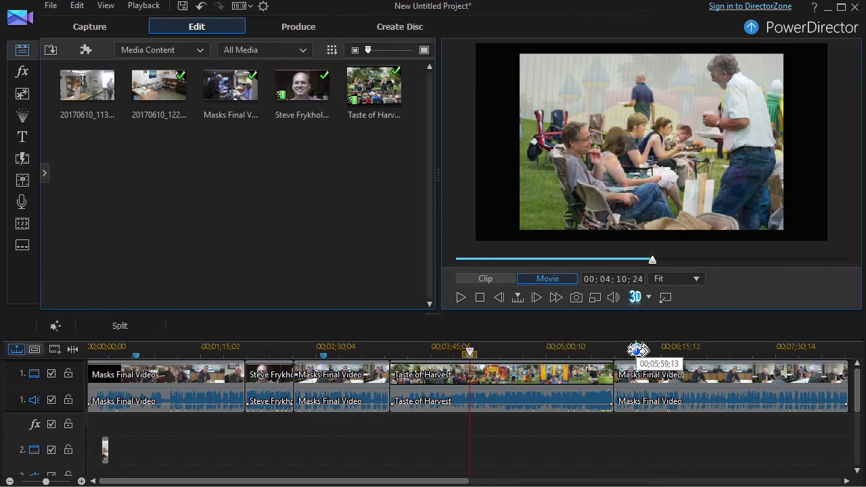
right_click(638, 355)
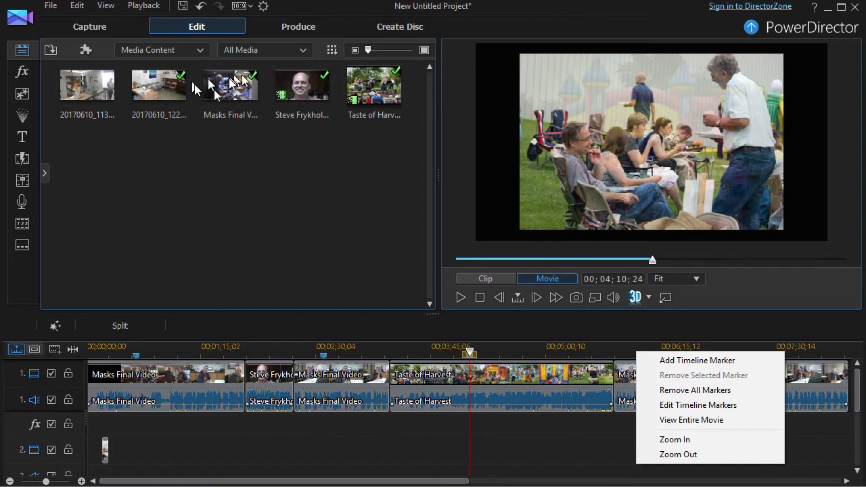
- Drag the 20170610_122345 photo onto track 2 so it starts at 00;02;56;16
mouse_move(157, 87)
mouse_down()
mouse_move(155, 103)
mouse_move(319, 402)
mouse_move(325, 460)
mouse_move(332, 459)
mouse_move(324, 460)
mouse_move(311, 424)
mouse_move(319, 408)
mouse_move(329, 412)
mouse_move(321, 413)
mouse_move(322, 404)
mouse_move(337, 459)
mouse_move(326, 462)
mouse_move(359, 451)
mouse_up()
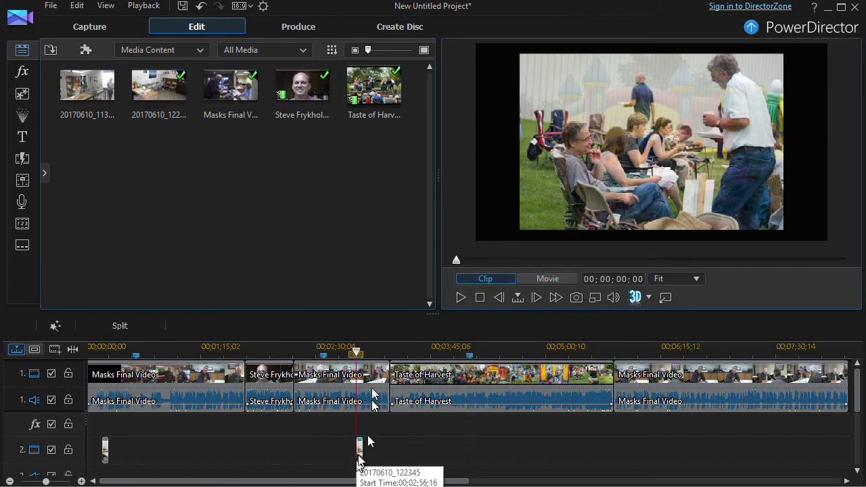